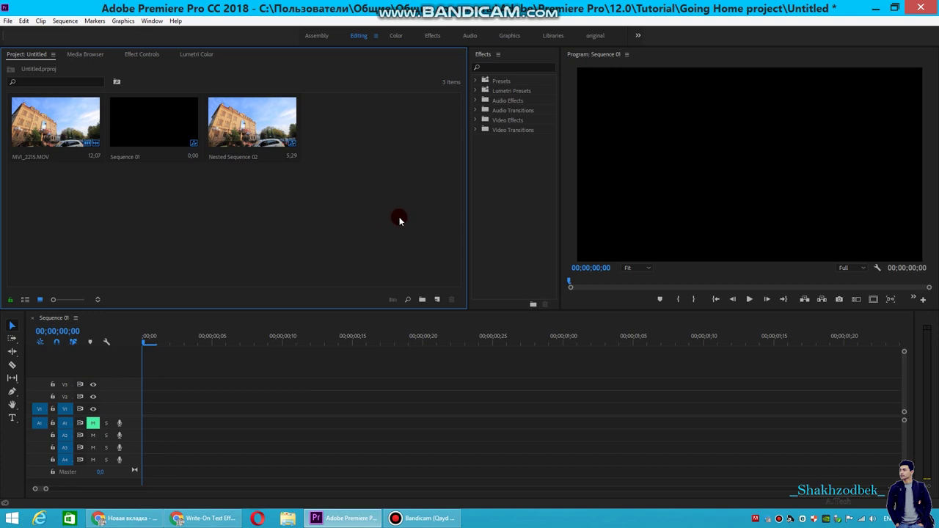
Step: Place Nested Sequence 02 at the start of Sequence 01 and play it back
{"action": "left_click_drag", "start_coordinate": [220, 126], "coordinate": [152, 412]}
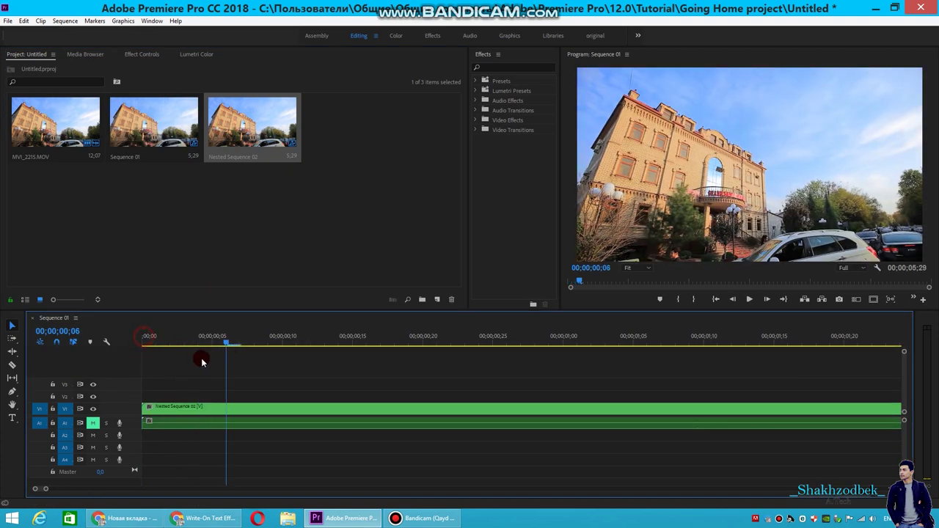
{"action": "left_click", "coordinate": [748, 299]}
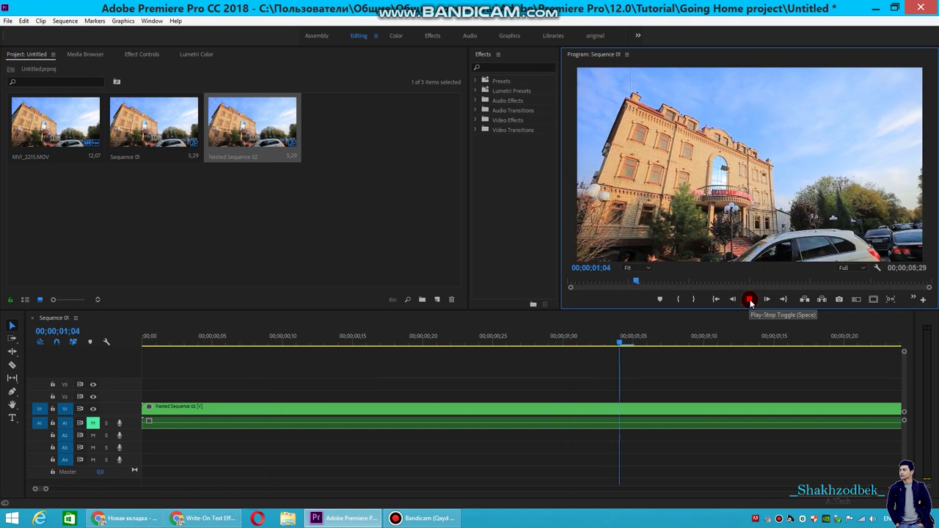
{"action": "left_click", "coordinate": [749, 300]}
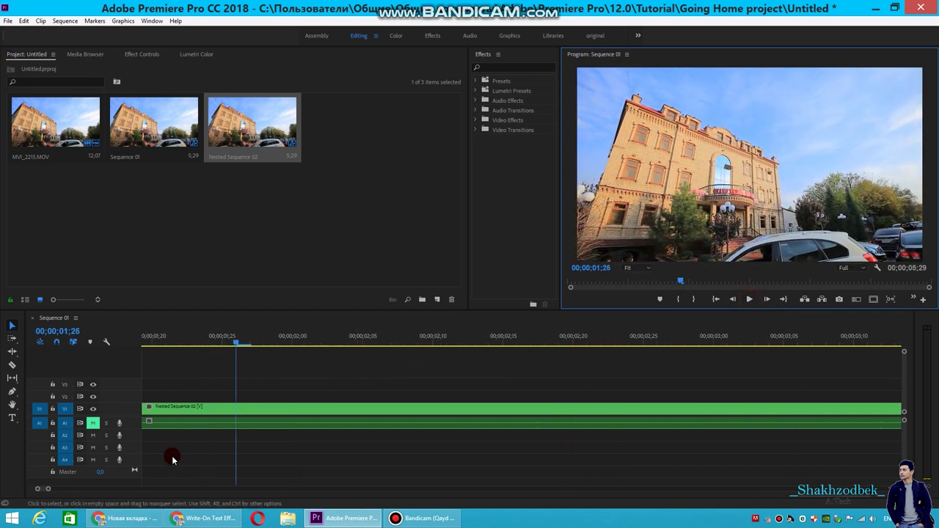
{"action": "key", "text": "Home"}
Step: Type HOTEL in a text box over the hotel footage
{"action": "left_click", "coordinate": [12, 417]}
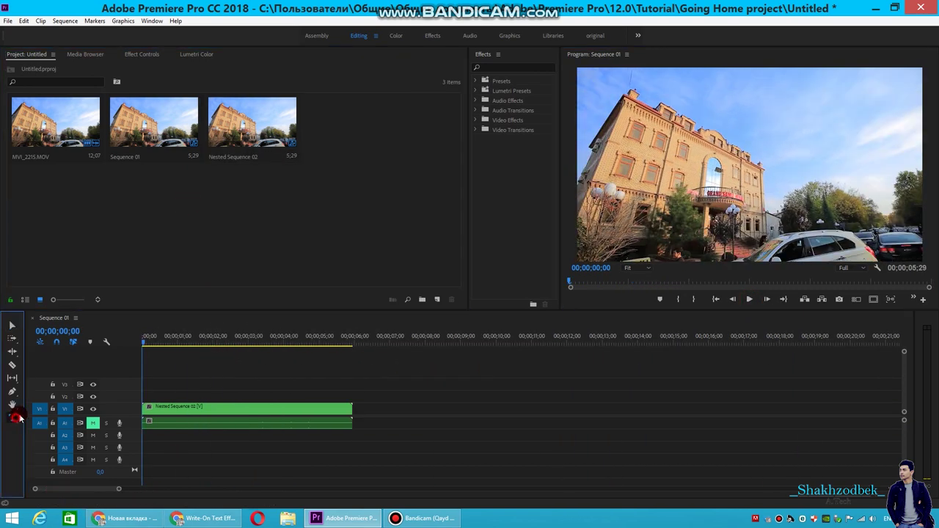
{"action": "left_click", "coordinate": [618, 179]}
{"action": "type", "text": "HOTEL"}
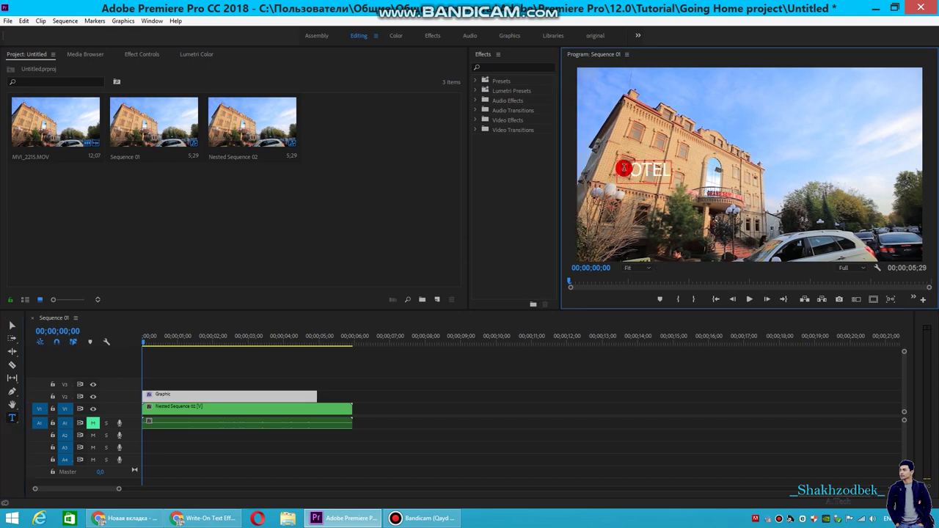
{"action": "left_click_drag", "start_coordinate": [668, 176], "coordinate": [609, 172]}
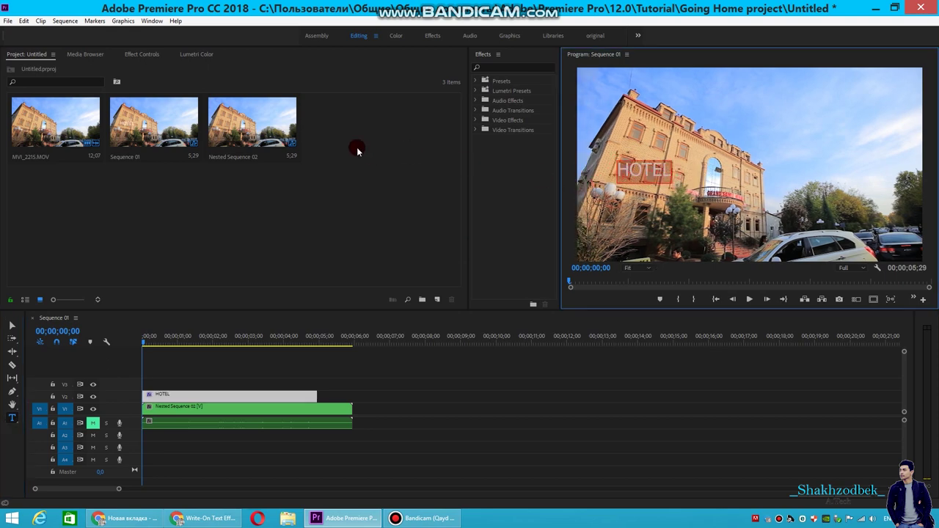
Step: Set the HOTEL text font to Brush Script MT and enlarge it to size 383
{"action": "left_click", "coordinate": [123, 56]}
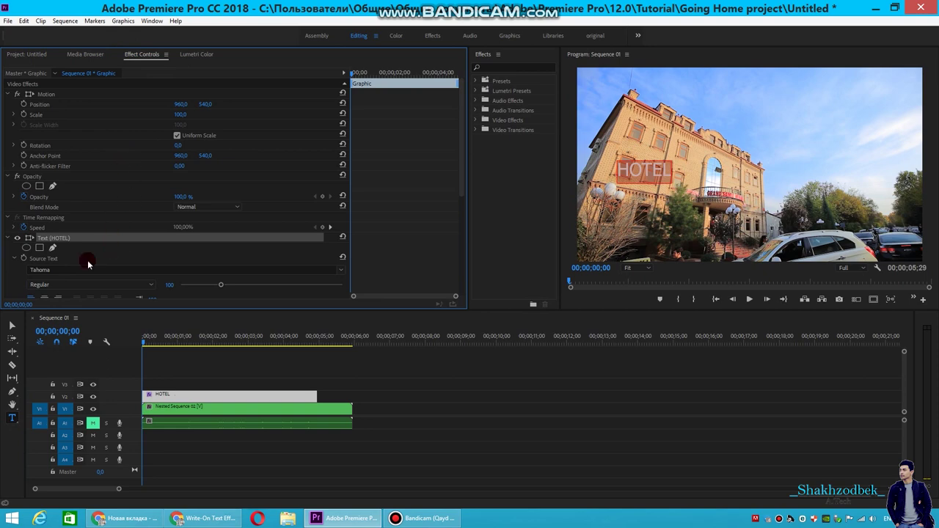
{"action": "scroll", "coordinate": [108, 245], "scroll_direction": "down", "scroll_amount": 2}
{"action": "scroll", "coordinate": [108, 245], "scroll_direction": "down", "scroll_amount": 1}
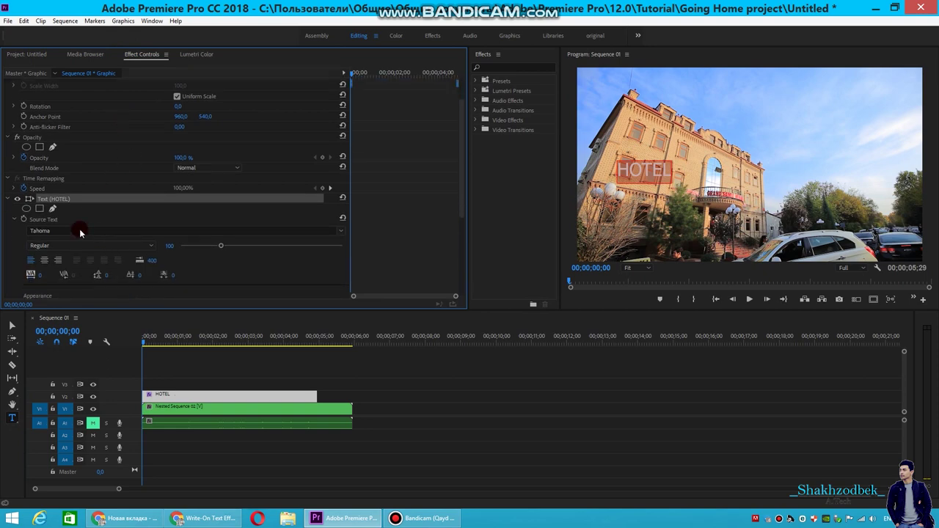
{"action": "left_click", "coordinate": [334, 230]}
{"action": "left_click_drag", "start_coordinate": [194, 391], "coordinate": [184, 210]}
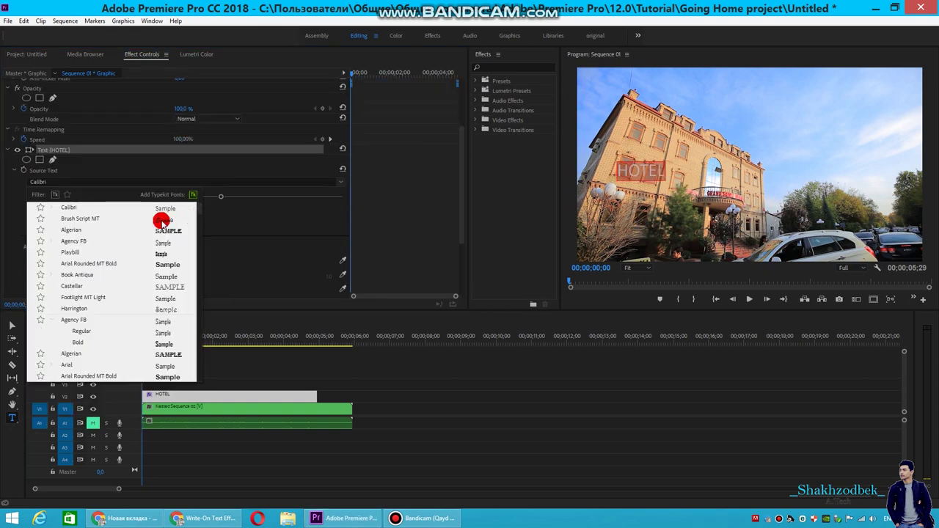
{"action": "left_click", "coordinate": [160, 216]}
{"action": "mouse_move", "coordinate": [220, 196]}
{"action": "left_mouse_down"}
{"action": "mouse_move", "coordinate": [339, 205]}
{"action": "mouse_move", "coordinate": [328, 210]}
{"action": "left_mouse_up"}
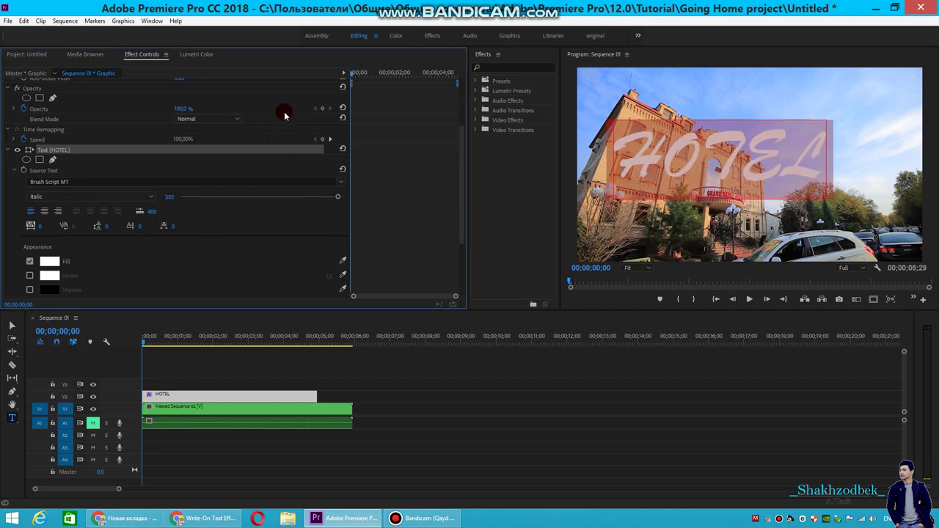
Step: Move HOTEL lower and slightly right, and extend its clip to the footage length
{"action": "scroll", "coordinate": [274, 115], "scroll_direction": "up", "scroll_amount": 2}
{"action": "scroll", "coordinate": [274, 116], "scroll_direction": "up", "scroll_amount": 1}
{"action": "mouse_move", "coordinate": [213, 105]}
{"action": "left_mouse_down"}
{"action": "mouse_move", "coordinate": [193, 104]}
{"action": "mouse_move", "coordinate": [183, 120]}
{"action": "left_mouse_up"}
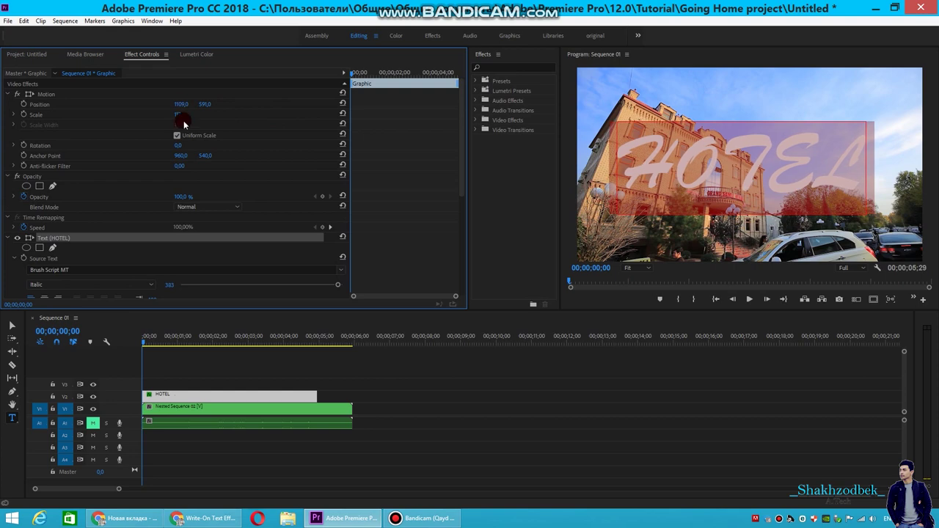
{"action": "left_click", "coordinate": [224, 119]}
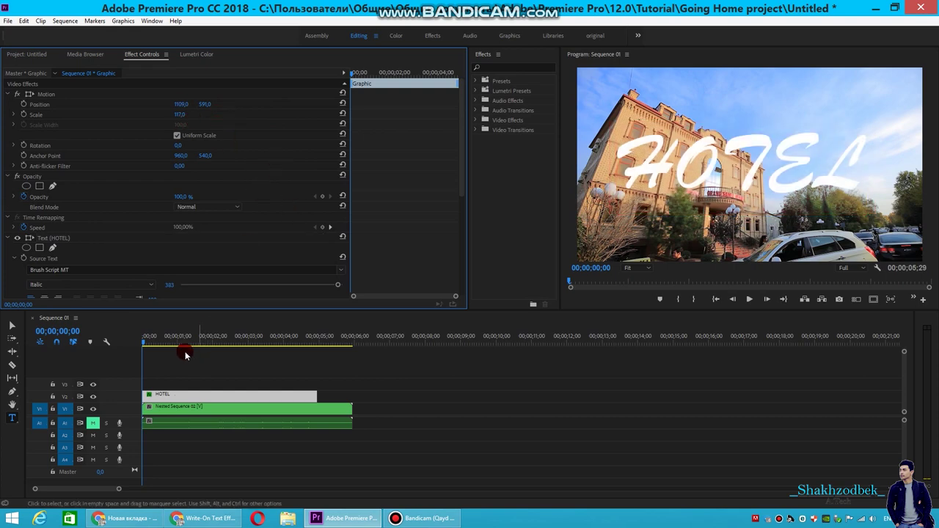
{"action": "left_click_drag", "start_coordinate": [317, 397], "coordinate": [352, 396]}
{"action": "left_click", "coordinate": [494, 67]}
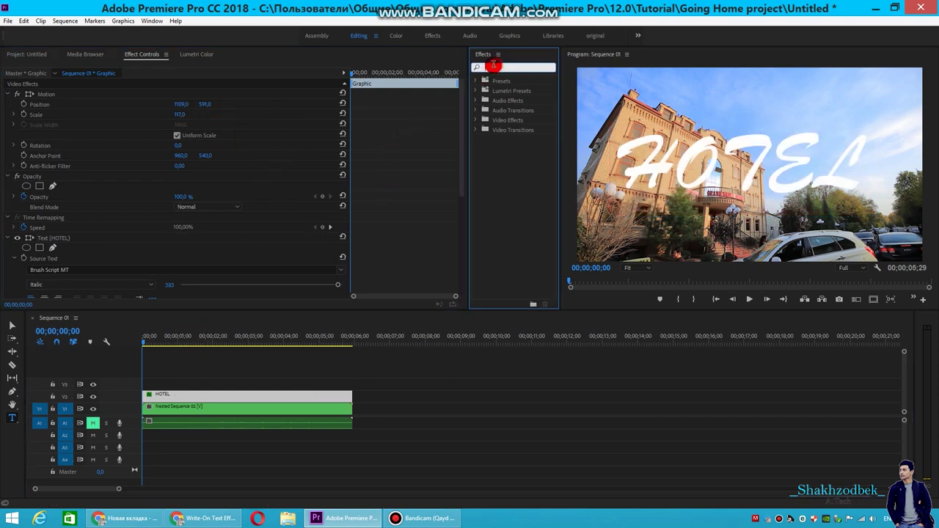
Step: Search 'wr' in Effects and drop Write-on onto the HOTEL clip on V2
{"action": "type", "text": "write"}
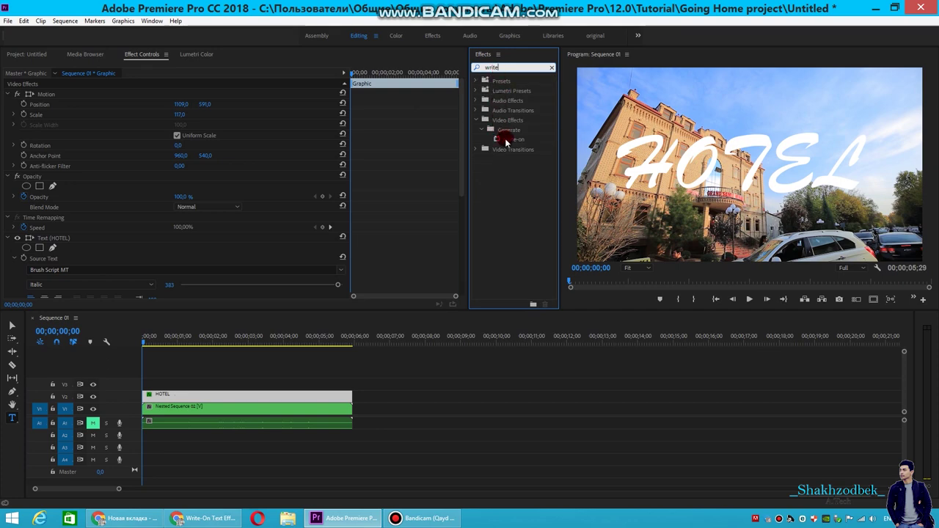
{"action": "left_click_drag", "start_coordinate": [503, 139], "coordinate": [172, 354]}
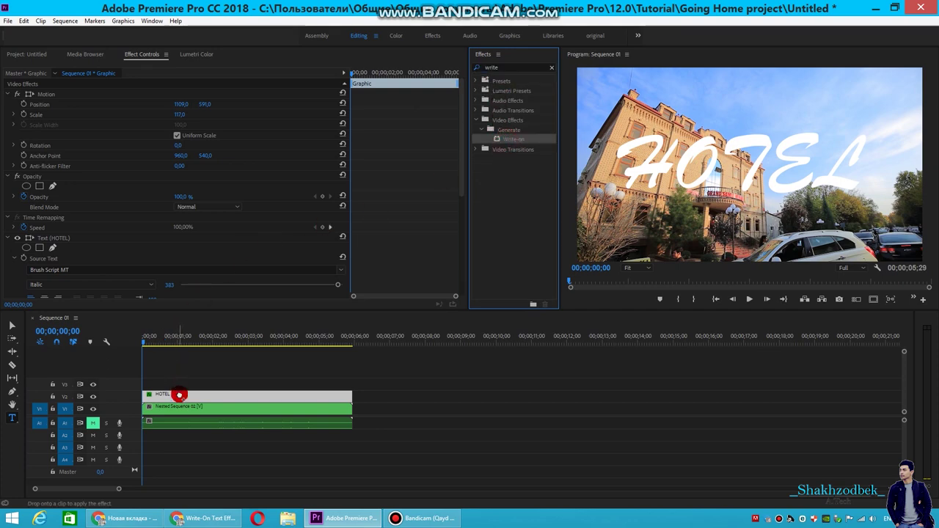
{"action": "left_click_drag", "start_coordinate": [171, 355], "coordinate": [180, 395]}
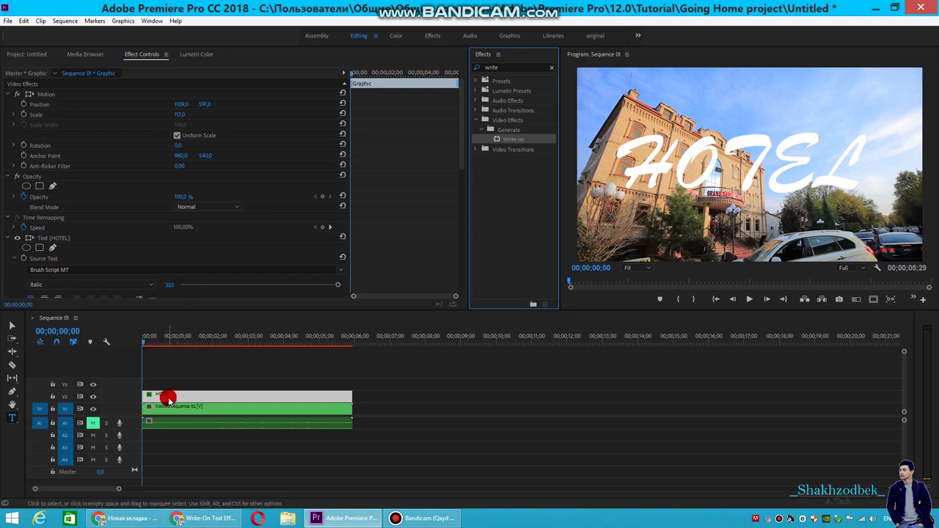
{"action": "left_click", "coordinate": [191, 372]}
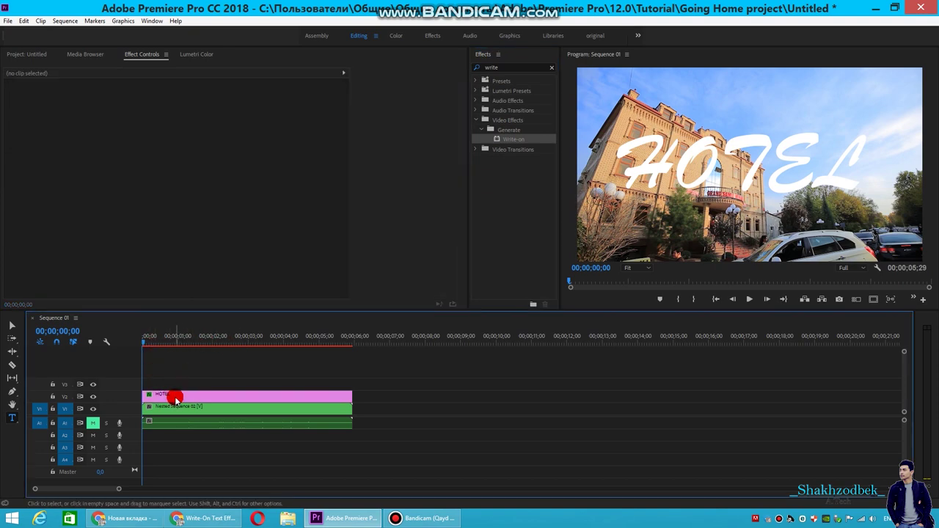
{"action": "left_click", "coordinate": [176, 399]}
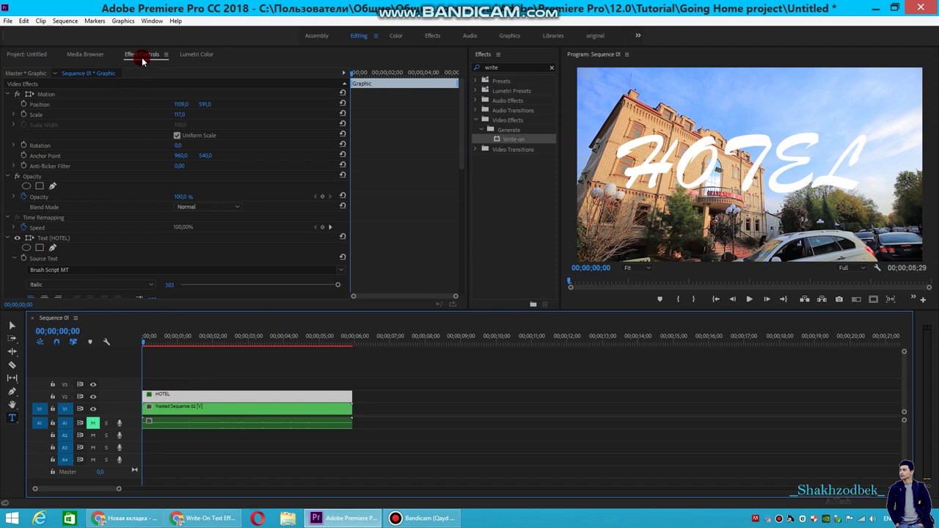
Step: Set the Write-on brush color to red (FF0000)
{"action": "scroll", "coordinate": [273, 156], "scroll_direction": "down", "scroll_amount": 3}
{"action": "scroll", "coordinate": [271, 170], "scroll_direction": "down", "scroll_amount": 3}
{"action": "scroll", "coordinate": [272, 170], "scroll_direction": "down", "scroll_amount": 2}
{"action": "scroll", "coordinate": [268, 184], "scroll_direction": "down", "scroll_amount": 2}
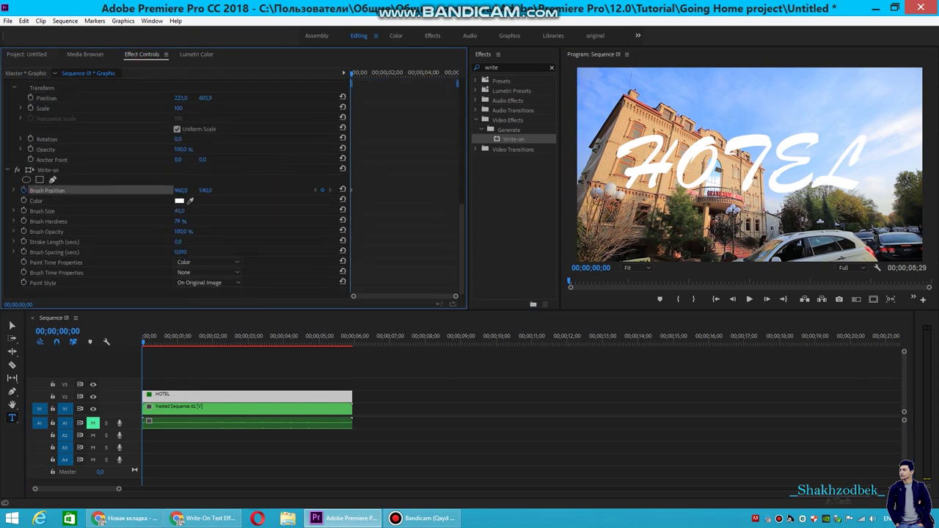
{"action": "left_click", "coordinate": [179, 200]}
{"action": "left_click_drag", "start_coordinate": [454, 243], "coordinate": [519, 351]}
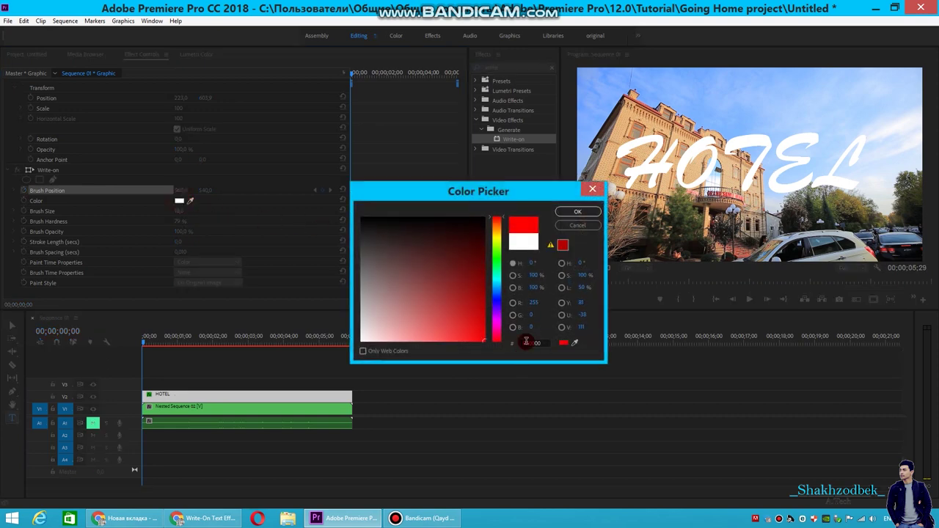
{"action": "left_click", "coordinate": [577, 212]}
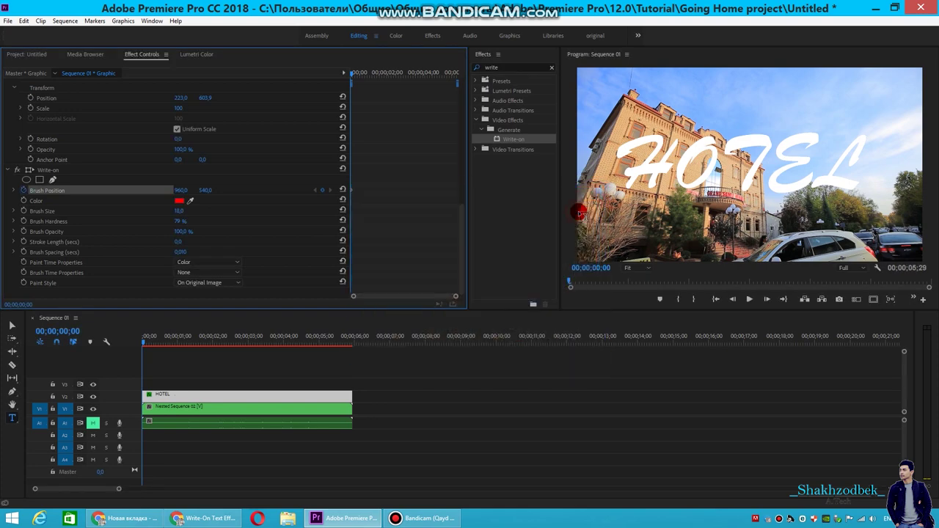
Step: Set Brush Size 27 and Brush Position 257, 599, and keyframe Brush Position
{"action": "left_click", "coordinate": [178, 213]}
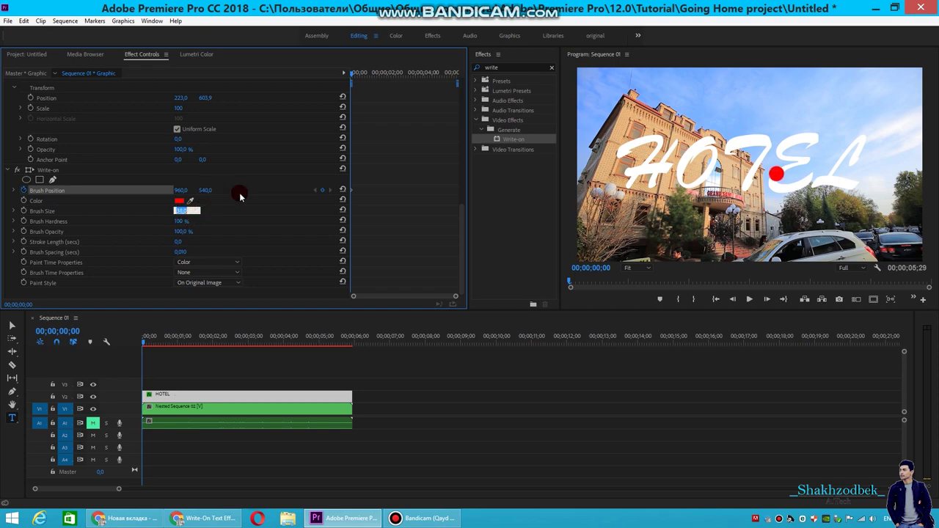
{"action": "left_click", "coordinate": [250, 215]}
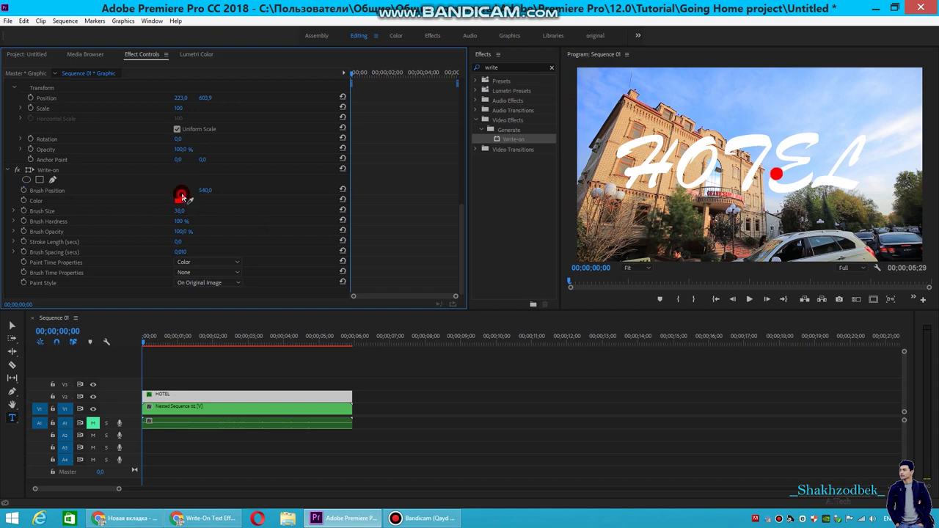
{"action": "left_click_drag", "start_coordinate": [182, 191], "coordinate": [73, 192]}
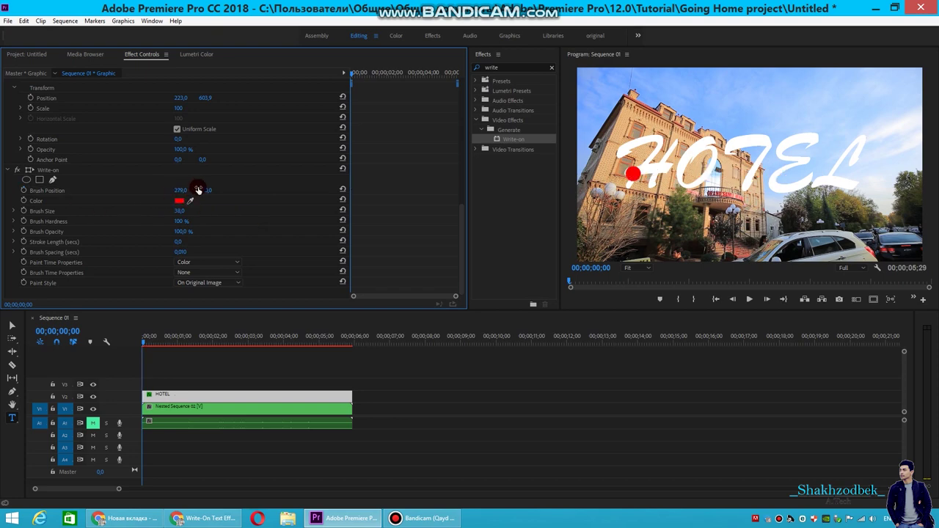
{"action": "left_click_drag", "start_coordinate": [182, 213], "coordinate": [179, 213]}
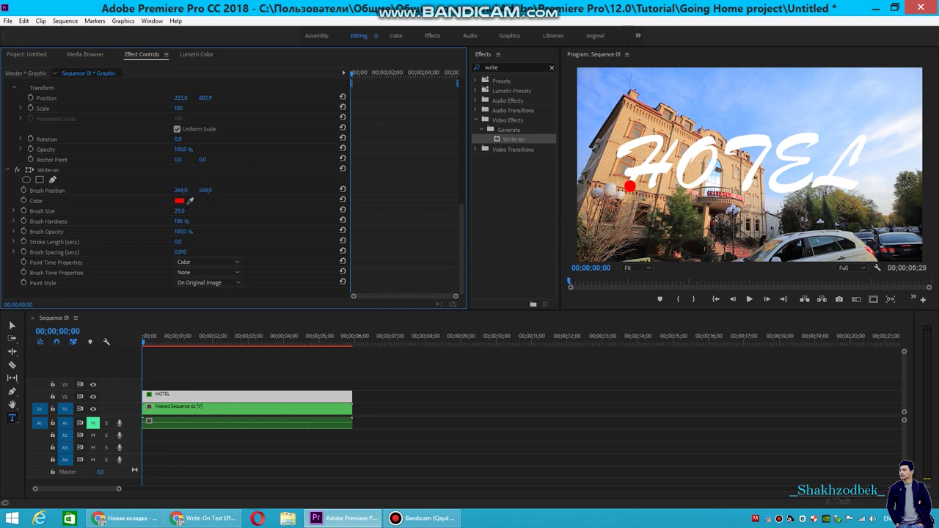
{"action": "left_click", "coordinate": [175, 191]}
{"action": "left_click_drag", "start_coordinate": [183, 191], "coordinate": [164, 211]}
{"action": "left_click", "coordinate": [24, 192]}
{"action": "left_click", "coordinate": [24, 192]}
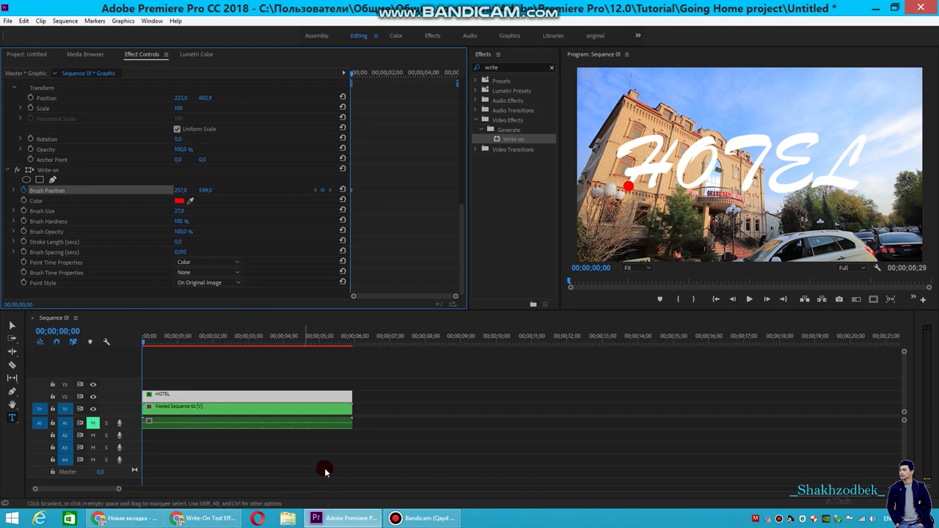
{"action": "left_click_drag", "start_coordinate": [122, 491], "coordinate": [83, 490]}
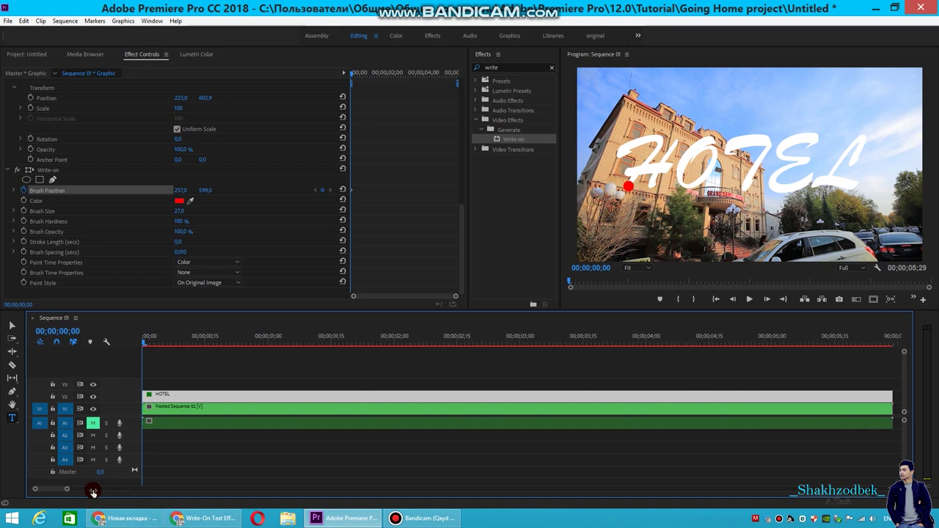
Step: Magnify the Program monitor to 150% then 75%, and move the brush to 329, 599
{"action": "left_click", "coordinate": [639, 270]}
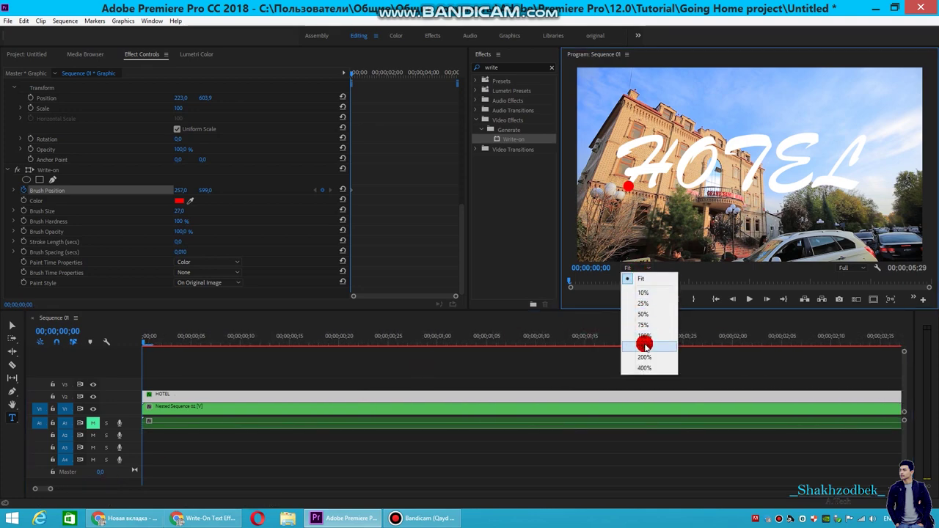
{"action": "left_click", "coordinate": [644, 345]}
{"action": "left_click", "coordinate": [634, 266]}
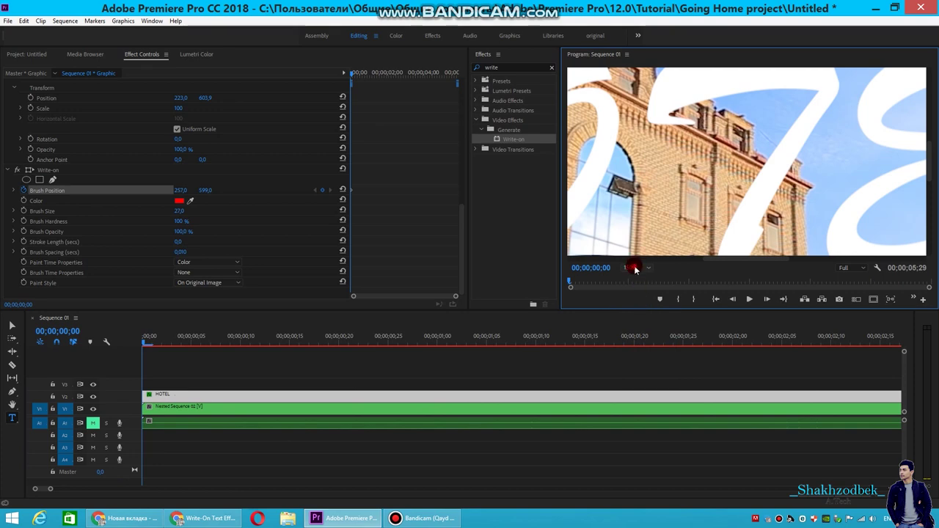
{"action": "left_click", "coordinate": [633, 325]}
{"action": "mouse_move", "coordinate": [652, 201]}
{"action": "left_mouse_down"}
{"action": "mouse_move", "coordinate": [709, 267]}
{"action": "mouse_move", "coordinate": [612, 261]}
{"action": "left_mouse_up"}
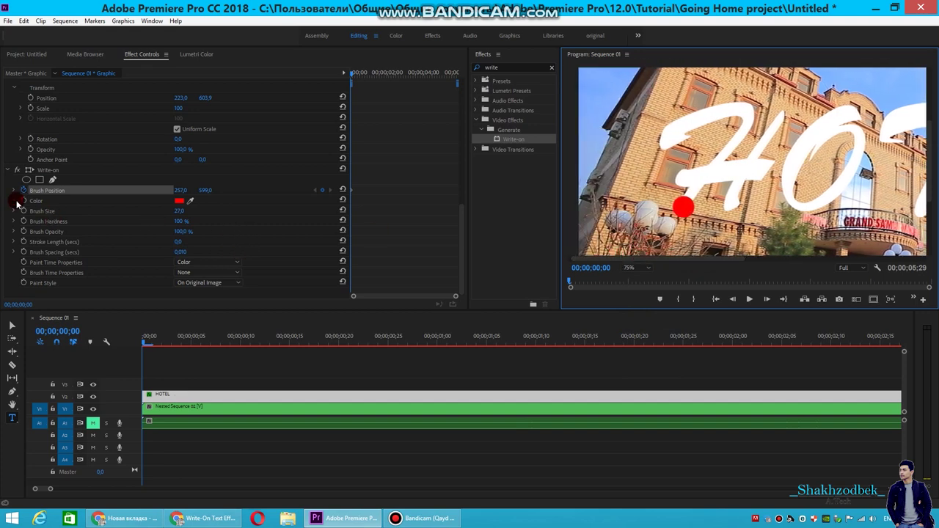
{"action": "left_click", "coordinate": [94, 207]}
Step: At frame 3, set Stroke Length to 1.7 and move the brush up the H's first stroke
{"action": "key", "text": "Right"}
{"action": "key", "text": "Right"}
{"action": "key", "text": "Right"}
{"action": "left_click", "coordinate": [19, 244]}
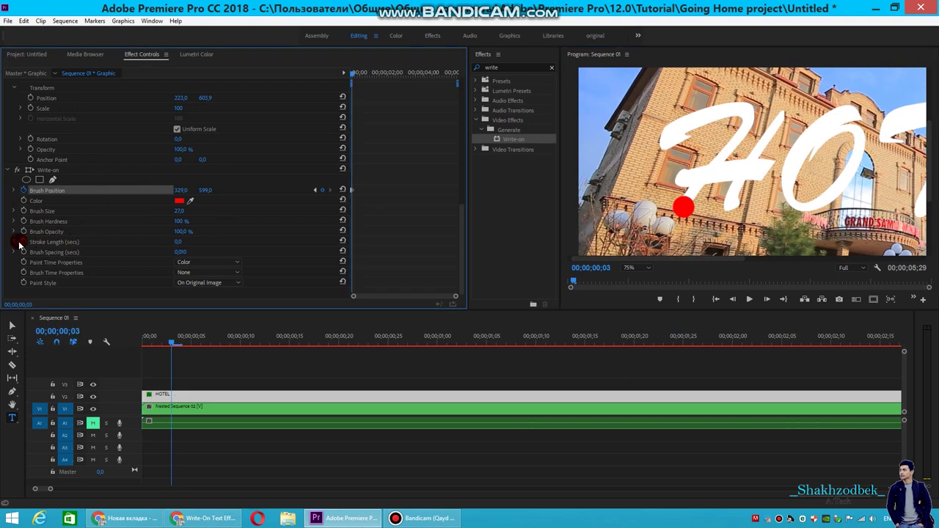
{"action": "left_click", "coordinate": [13, 241]}
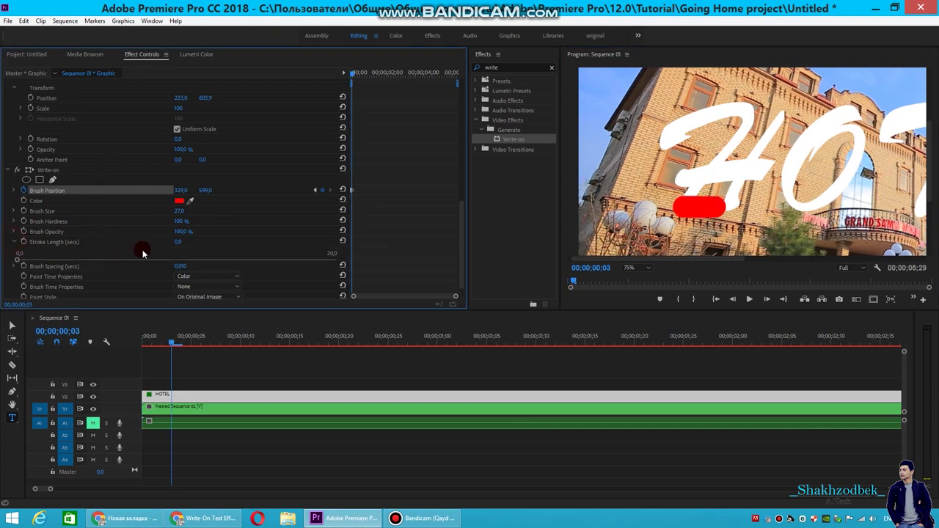
{"action": "left_click", "coordinate": [205, 191]}
{"action": "left_click", "coordinate": [46, 176]}
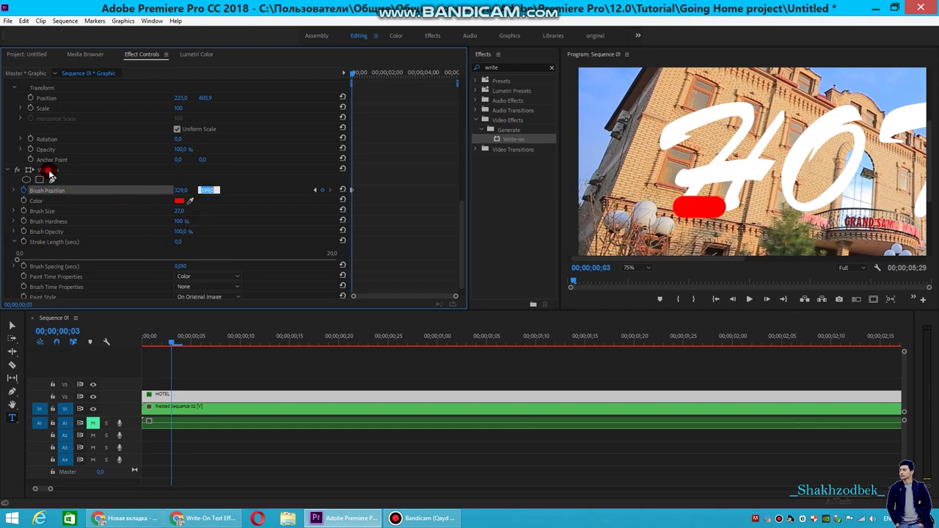
{"action": "left_click_drag", "start_coordinate": [19, 257], "coordinate": [44, 259]}
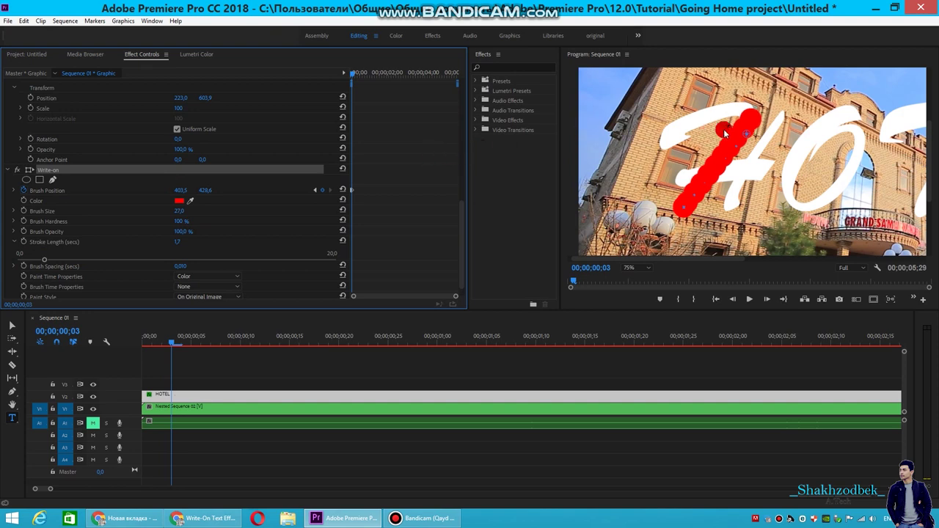
Step: Keyframe the brush frame by frame through frame 7, tracing up, across and down the H
{"action": "left_click", "coordinate": [747, 137]}
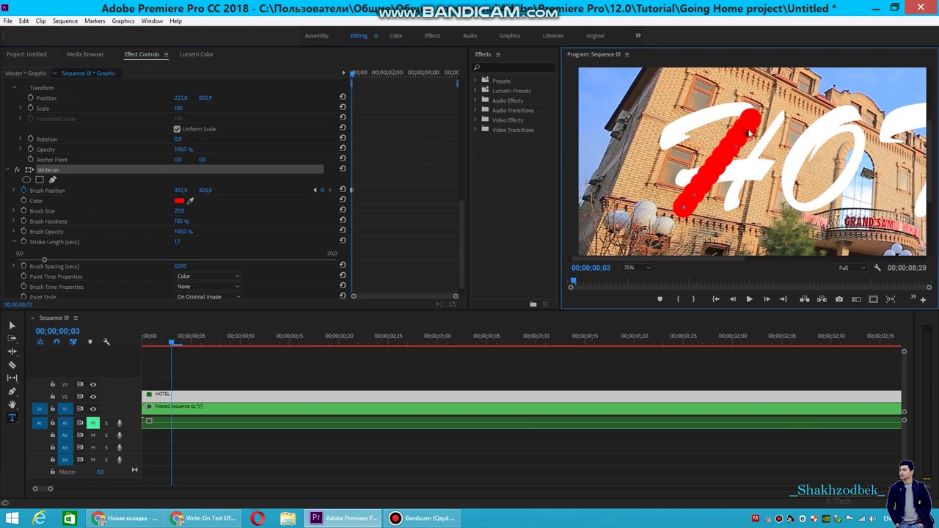
{"action": "left_click_drag", "start_coordinate": [749, 123], "coordinate": [757, 112]}
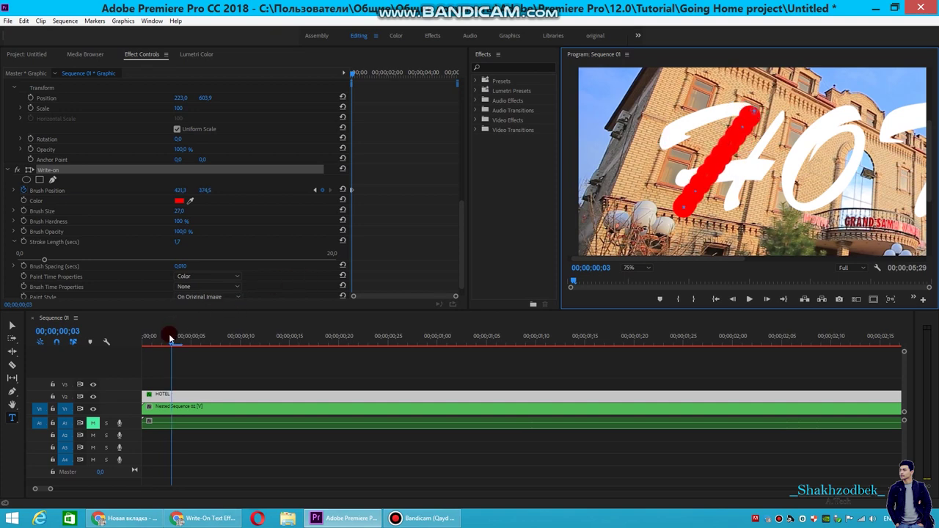
{"action": "left_click_drag", "start_coordinate": [175, 344], "coordinate": [196, 342]}
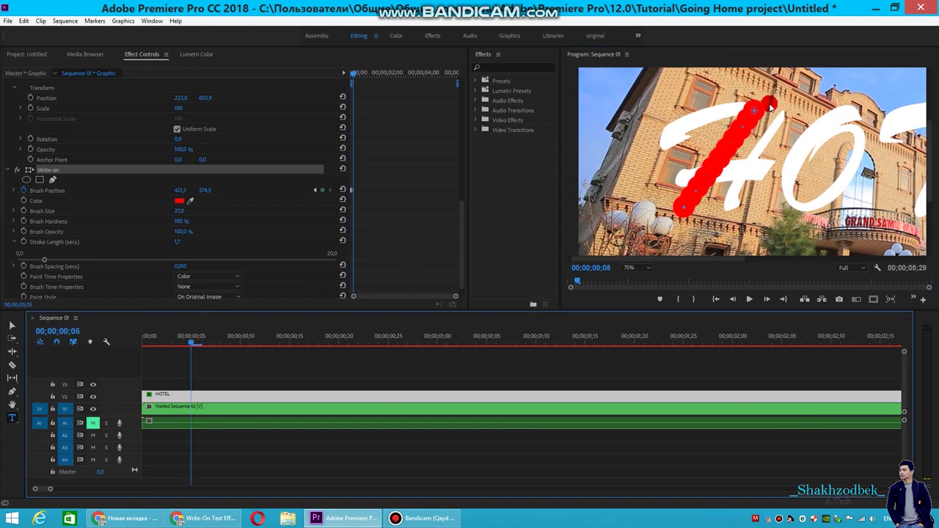
{"action": "left_click_drag", "start_coordinate": [756, 110], "coordinate": [692, 123]}
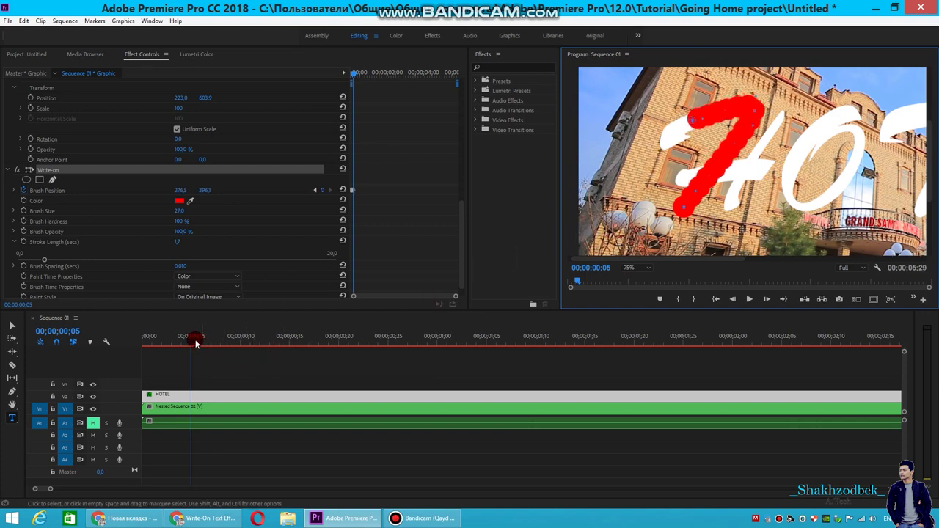
{"action": "left_click_drag", "start_coordinate": [196, 342], "coordinate": [203, 343]}
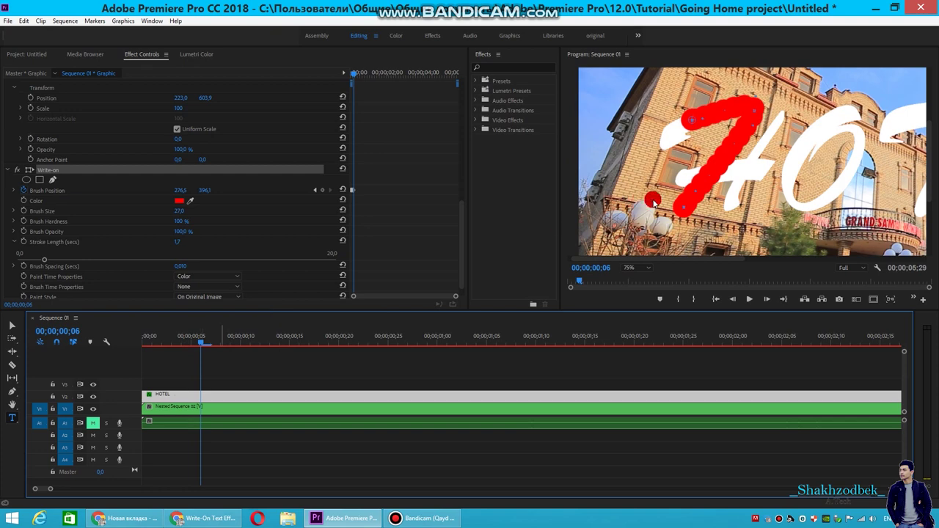
{"action": "left_click_drag", "start_coordinate": [687, 120], "coordinate": [664, 146]}
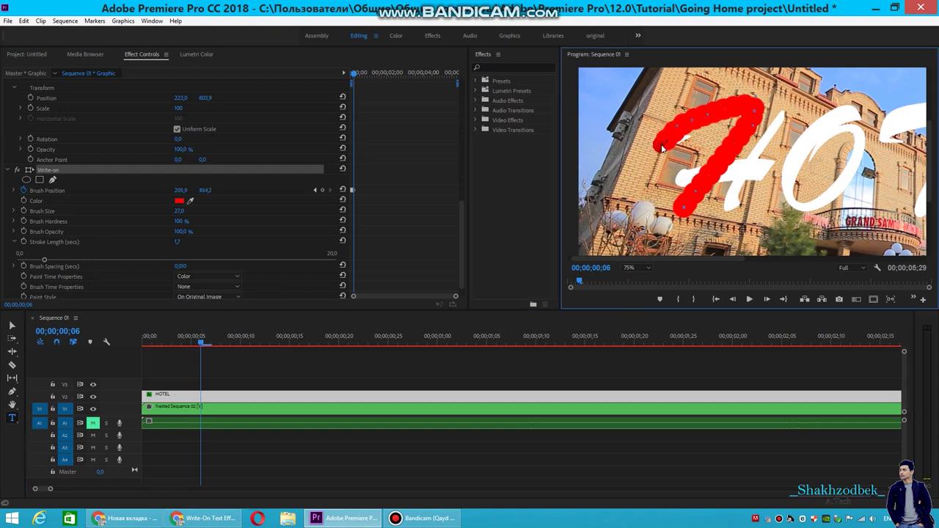
{"action": "left_click_drag", "start_coordinate": [203, 345], "coordinate": [211, 345]}
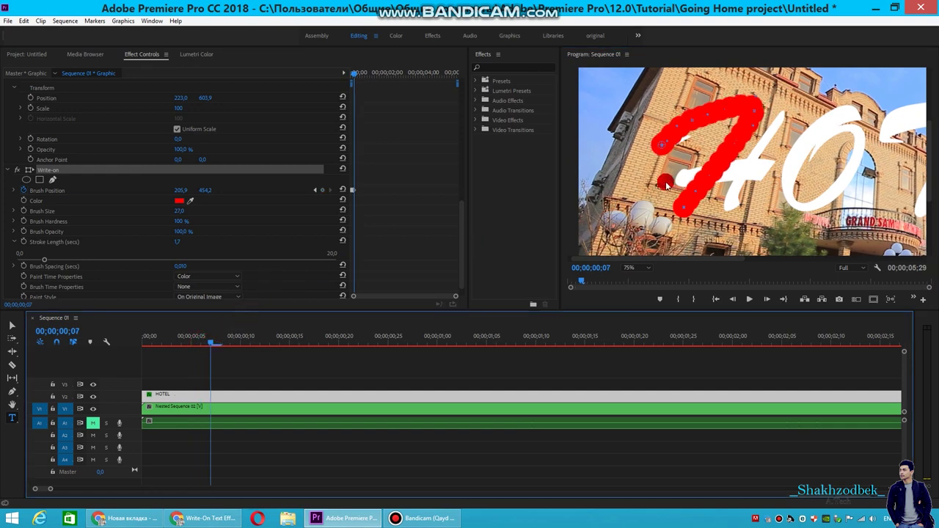
{"action": "left_click", "coordinate": [667, 146]}
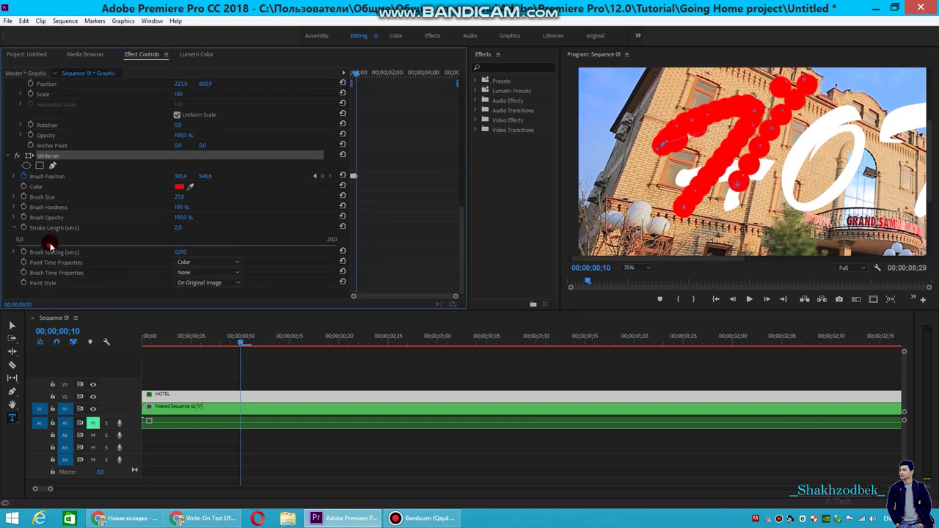
Step: Step forward a few frames at a time, placing brush points around the O
{"action": "key", "text": "Right"}
{"action": "key", "text": "Right"}
{"action": "key", "text": "Right"}
{"action": "key", "text": "Right"}
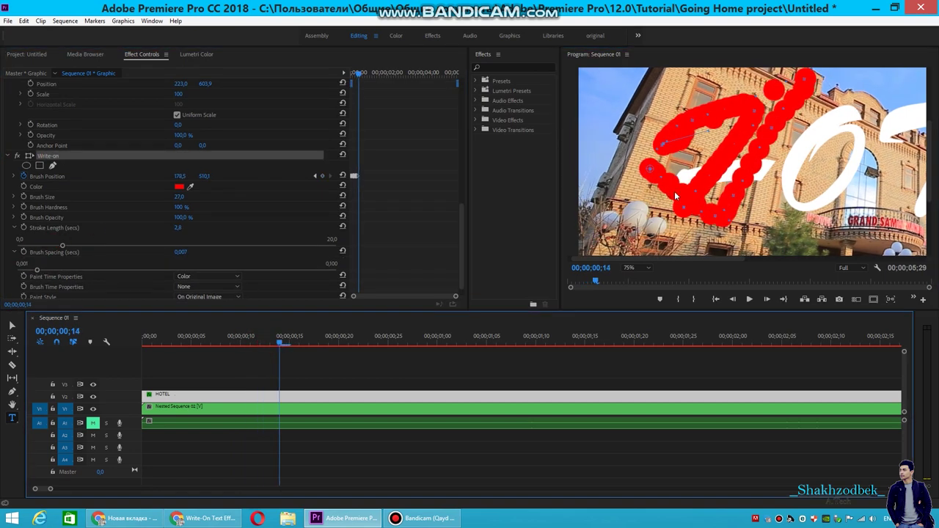
{"action": "left_click", "coordinate": [776, 173]}
{"action": "key", "text": "Right"}
{"action": "key", "text": "Right"}
{"action": "key", "text": "Right"}
{"action": "key", "text": "Right"}
{"action": "key", "text": "Right"}
{"action": "key", "text": "Right"}
{"action": "left_click", "coordinate": [622, 230]}
{"action": "key", "text": "Right"}
{"action": "key", "text": "Right"}
{"action": "key", "text": "Right"}
{"action": "key", "text": "Right"}
{"action": "key", "text": "Right"}
{"action": "key", "text": "Right"}
{"action": "key", "text": "Right"}
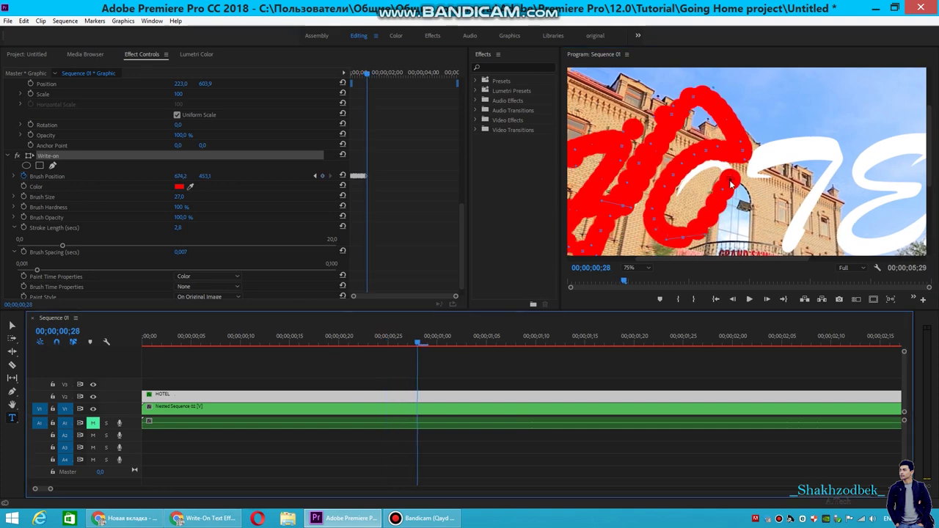
{"action": "key", "text": "Right"}
{"action": "key", "text": "Right"}
{"action": "key", "text": "Right"}
{"action": "left_click", "coordinate": [677, 198]}
Step: Raise Brush Size to 36 and trace the stroke over T, E and L to 01;29
{"action": "left_click", "coordinate": [844, 151]}
{"action": "left_click", "coordinate": [392, 196]}
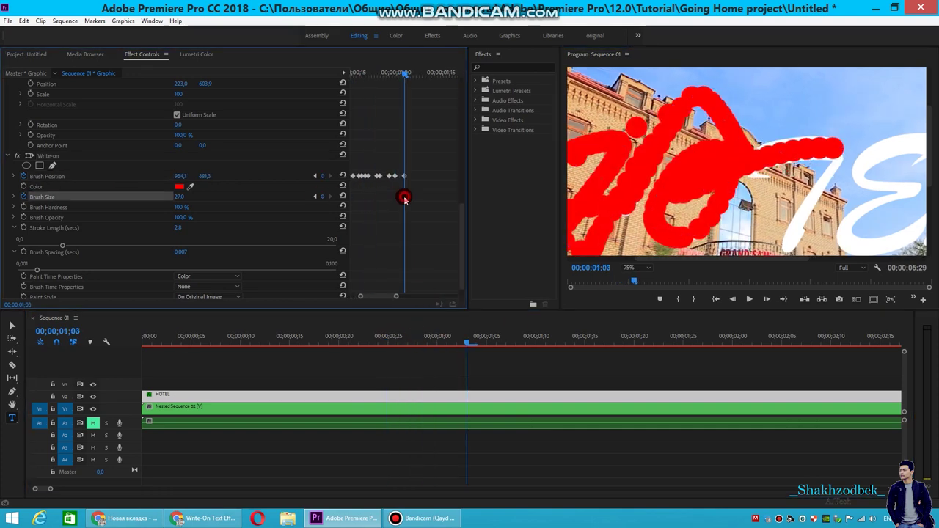
{"action": "left_click", "coordinate": [290, 171]}
{"action": "left_click_drag", "start_coordinate": [501, 341], "coordinate": [525, 345]}
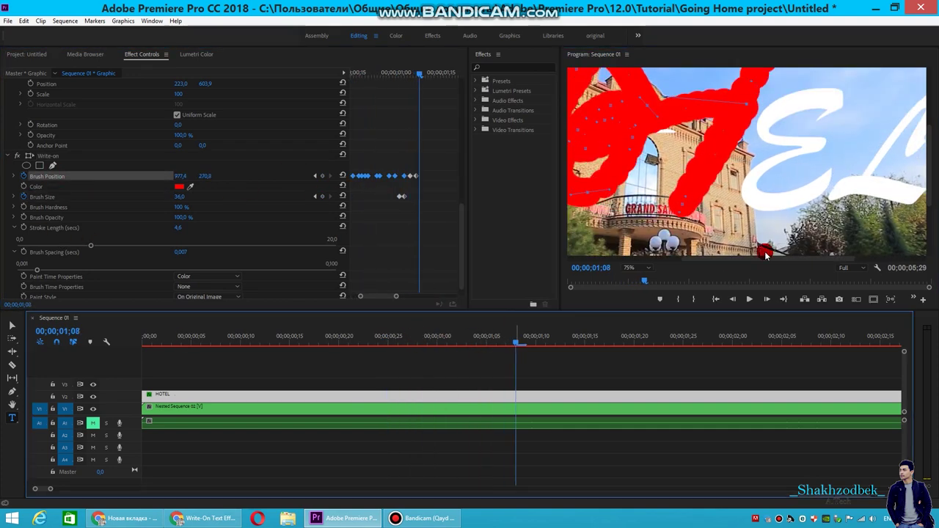
{"action": "left_click", "coordinate": [834, 147]}
{"action": "left_click", "coordinate": [544, 342]}
{"action": "left_click", "coordinate": [48, 155]}
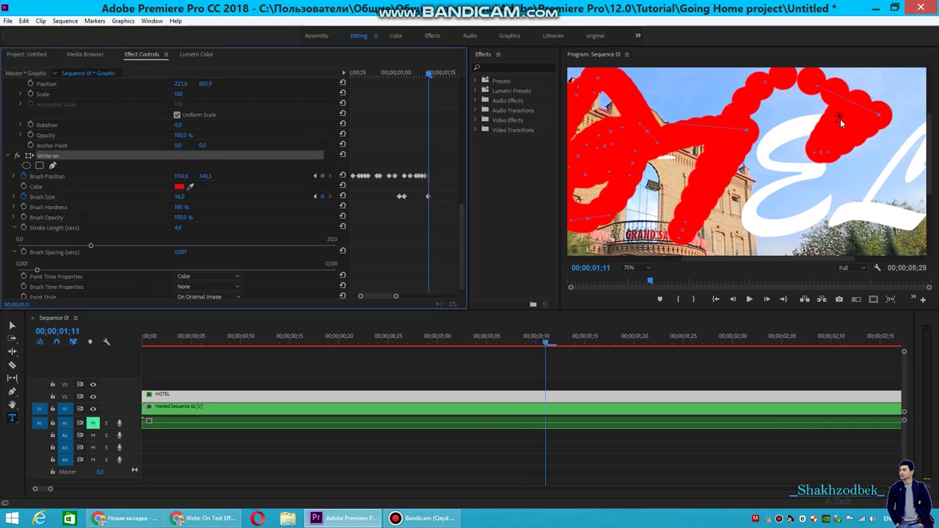
{"action": "left_click", "coordinate": [833, 119]}
{"action": "left_click_drag", "start_coordinate": [833, 119], "coordinate": [884, 211]}
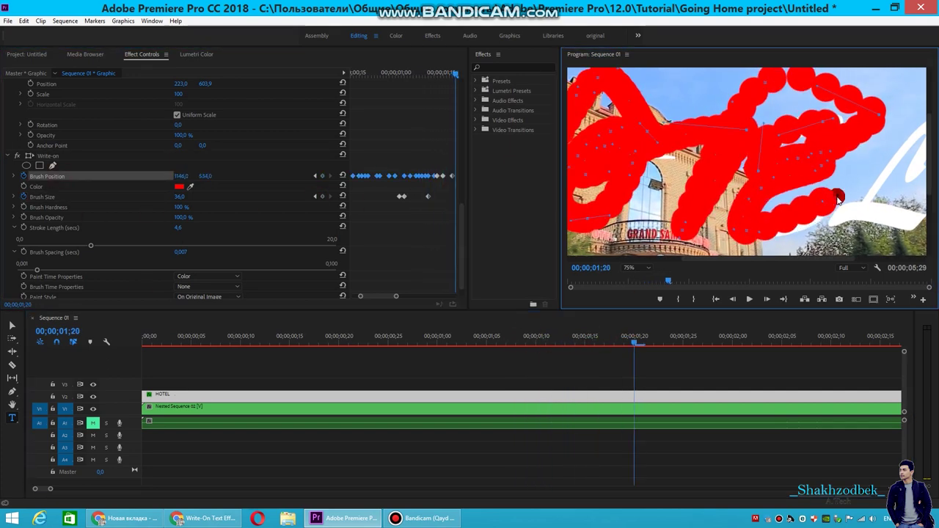
{"action": "left_click_drag", "start_coordinate": [689, 342], "coordinate": [722, 341]}
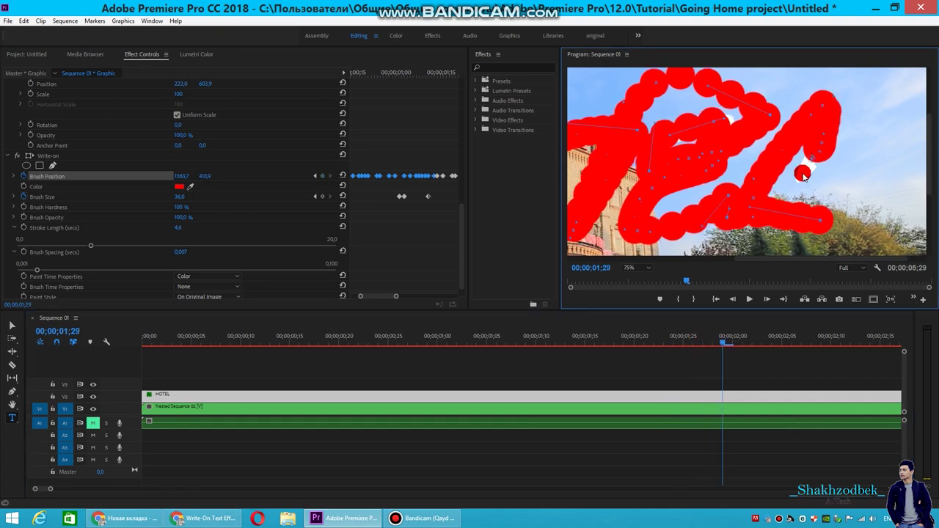
{"action": "left_click", "coordinate": [631, 268]}
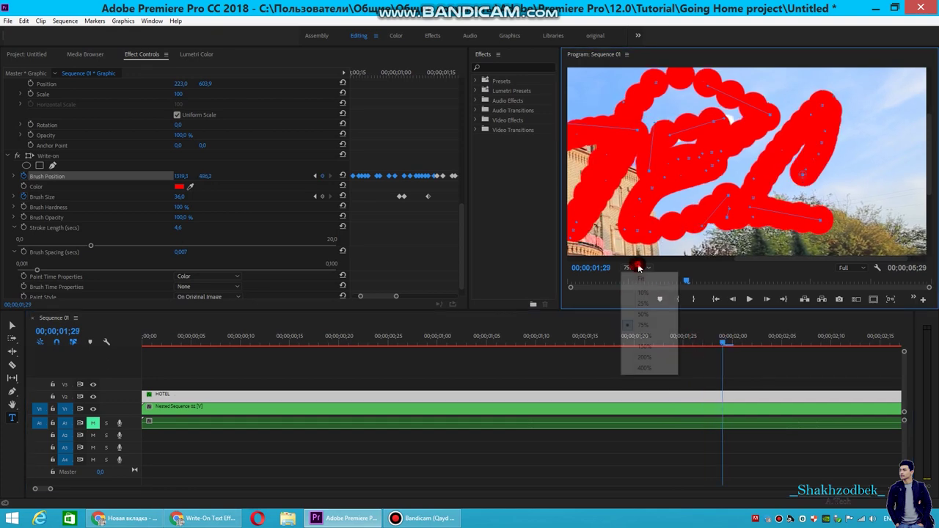
Step: Fit the preview, set Paint Style to Reveal Original Image, and return to 00;00;00;00
{"action": "left_click", "coordinate": [646, 277]}
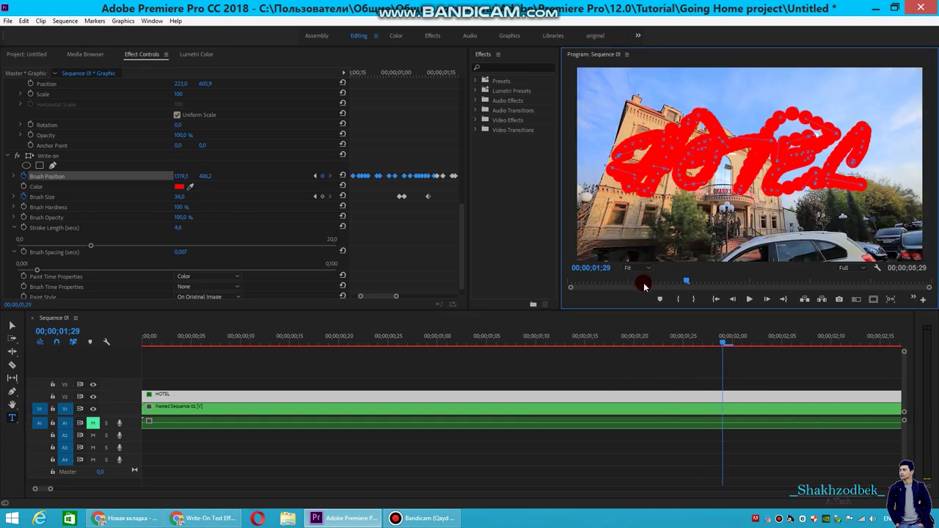
{"action": "scroll", "coordinate": [421, 242], "scroll_direction": "down", "scroll_amount": 1}
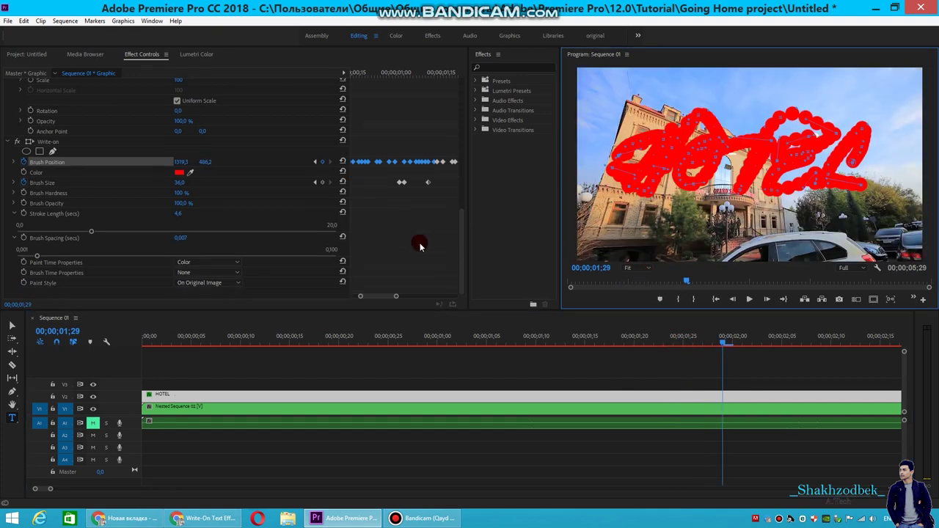
{"action": "left_click", "coordinate": [183, 283]}
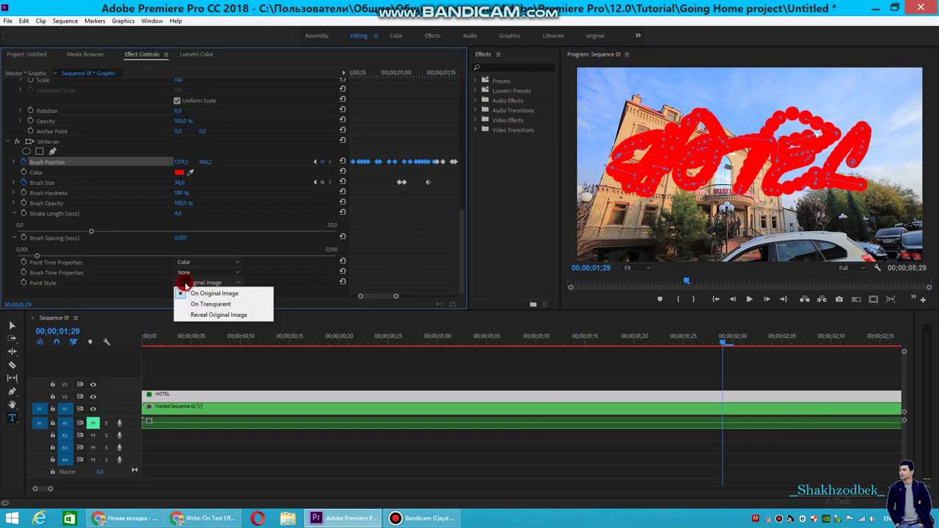
{"action": "left_click", "coordinate": [200, 315]}
{"action": "left_click", "coordinate": [146, 343]}
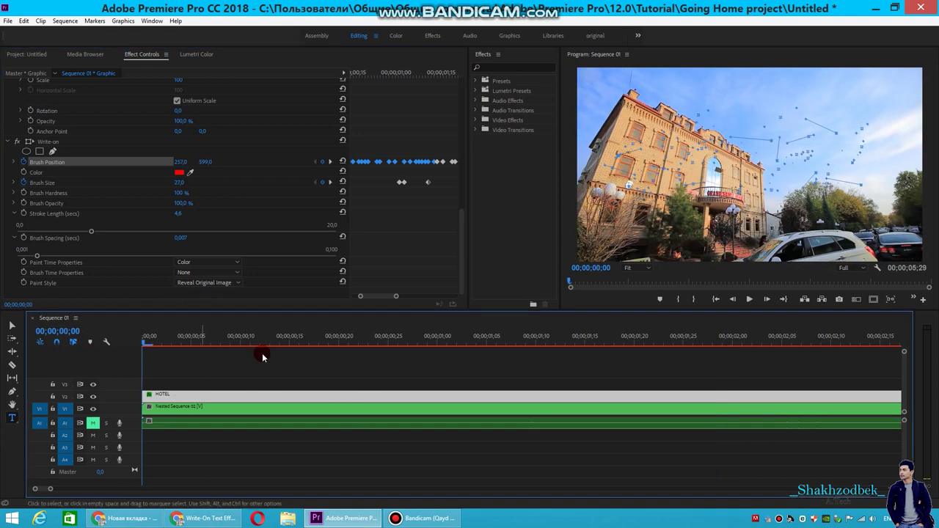
{"action": "left_click", "coordinate": [749, 300]}
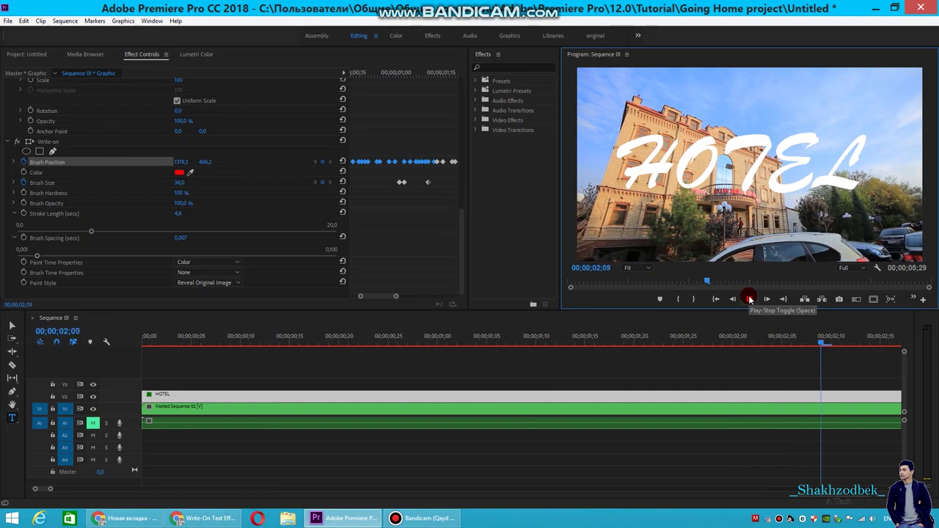
{"action": "left_click", "coordinate": [749, 299]}
{"action": "mouse_move", "coordinate": [198, 351]}
{"action": "left_mouse_down"}
{"action": "mouse_move", "coordinate": [140, 341]}
{"action": "mouse_move", "coordinate": [41, 493]}
{"action": "mouse_move", "coordinate": [100, 488]}
{"action": "left_mouse_up"}
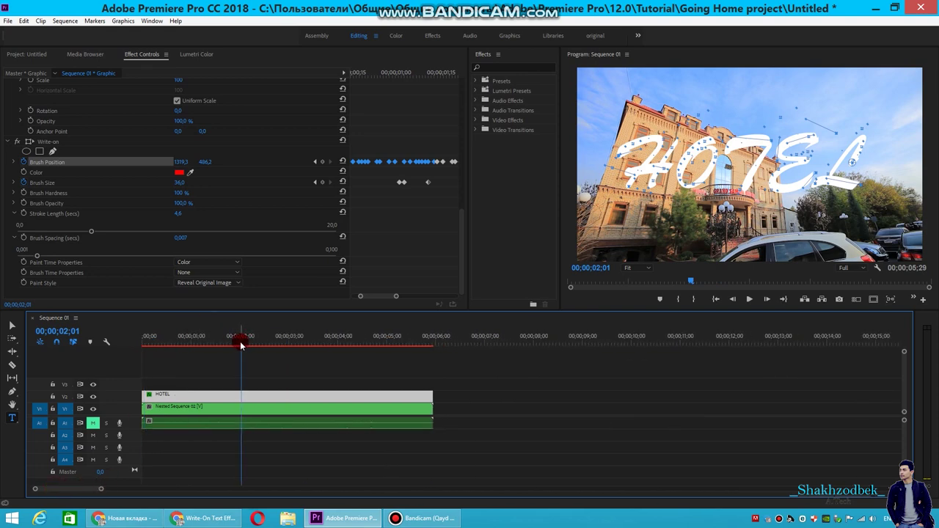
{"action": "left_click_drag", "start_coordinate": [245, 350], "coordinate": [135, 348]}
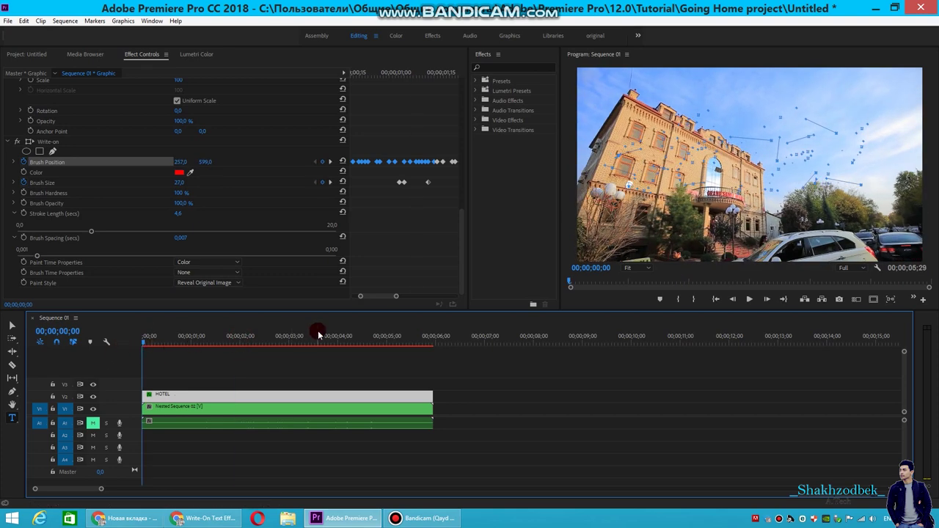
{"action": "left_click", "coordinate": [697, 399]}
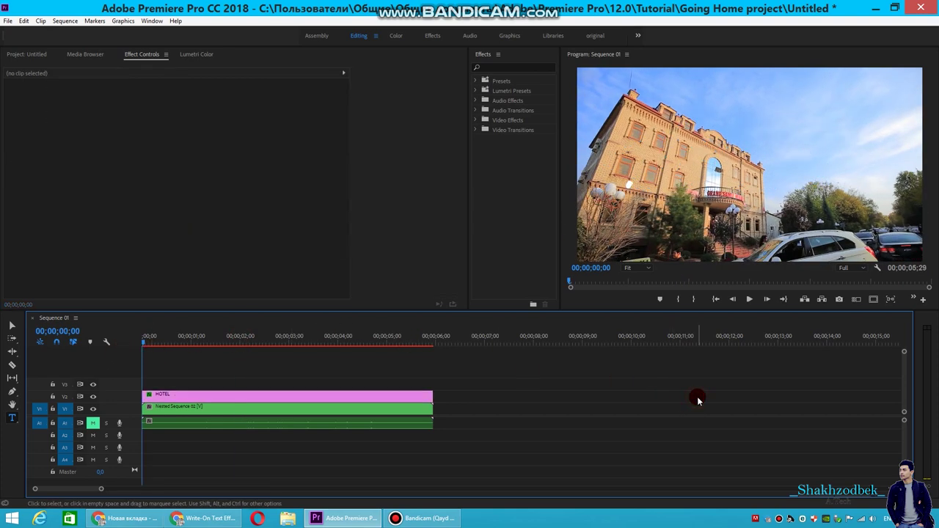
{"action": "left_click", "coordinate": [242, 397]}
{"action": "left_click", "coordinate": [242, 345]}
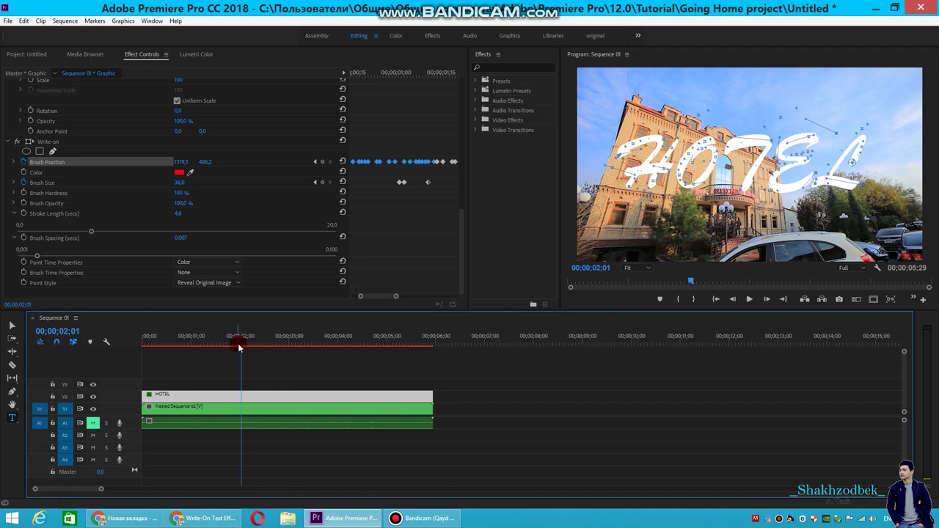
{"action": "left_click_drag", "start_coordinate": [239, 346], "coordinate": [128, 353]}
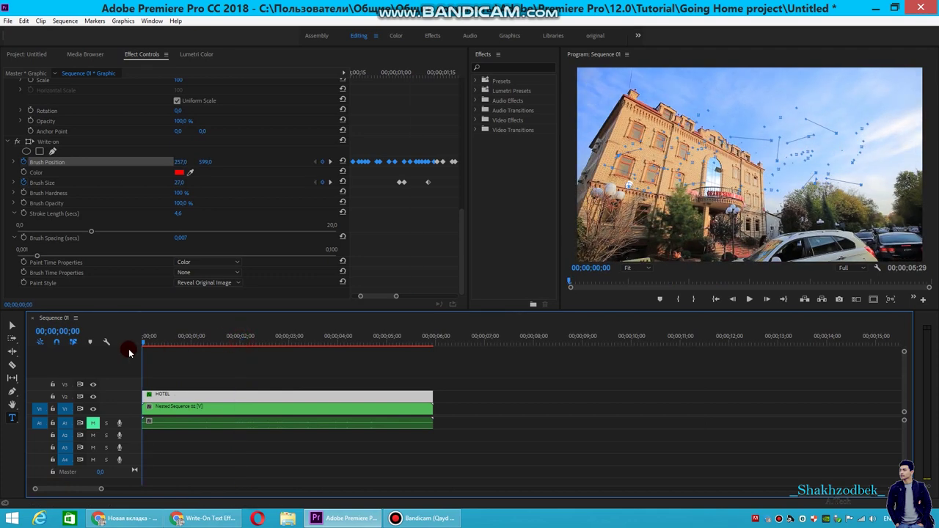
{"action": "left_click", "coordinate": [696, 399]}
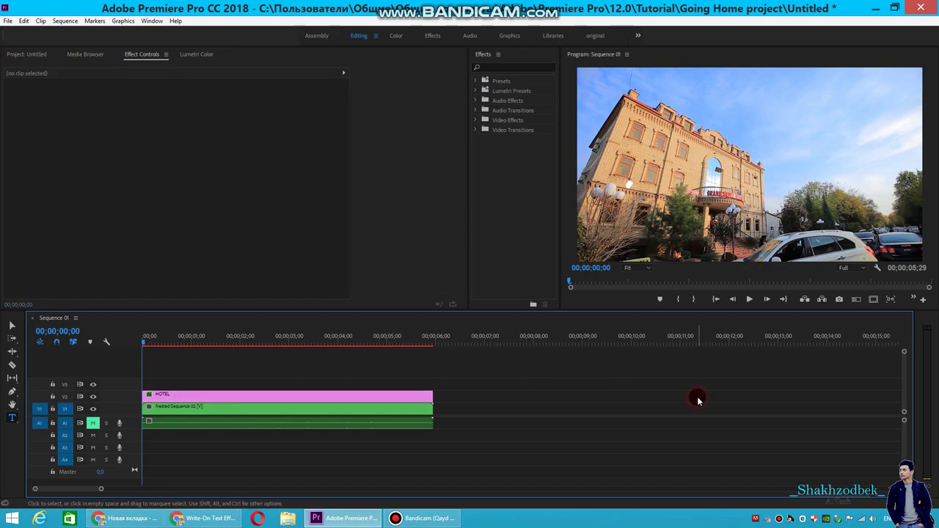